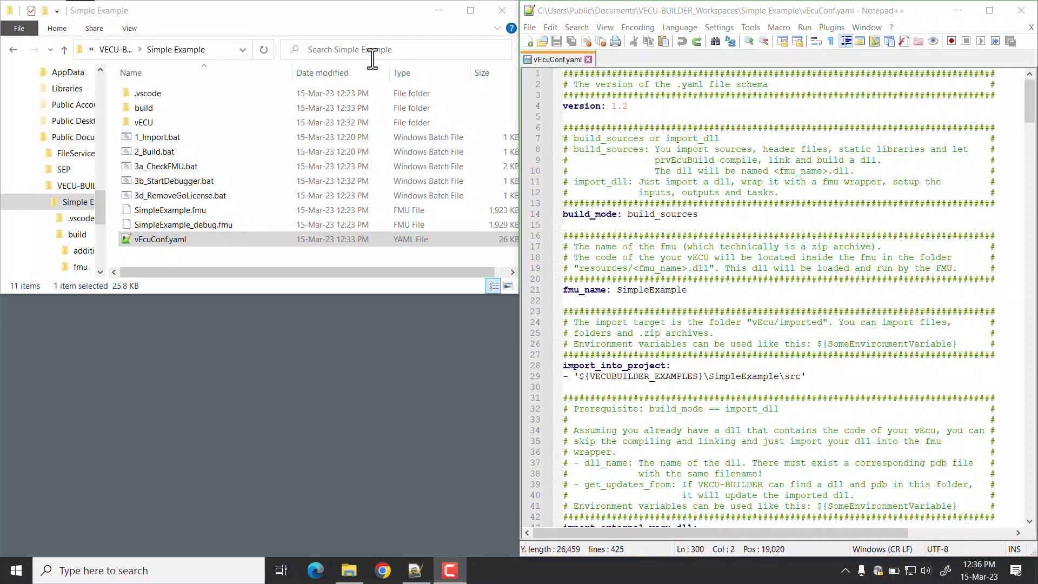
Step: Bring the Simple Example folder window to the front
left_click(354, 22)
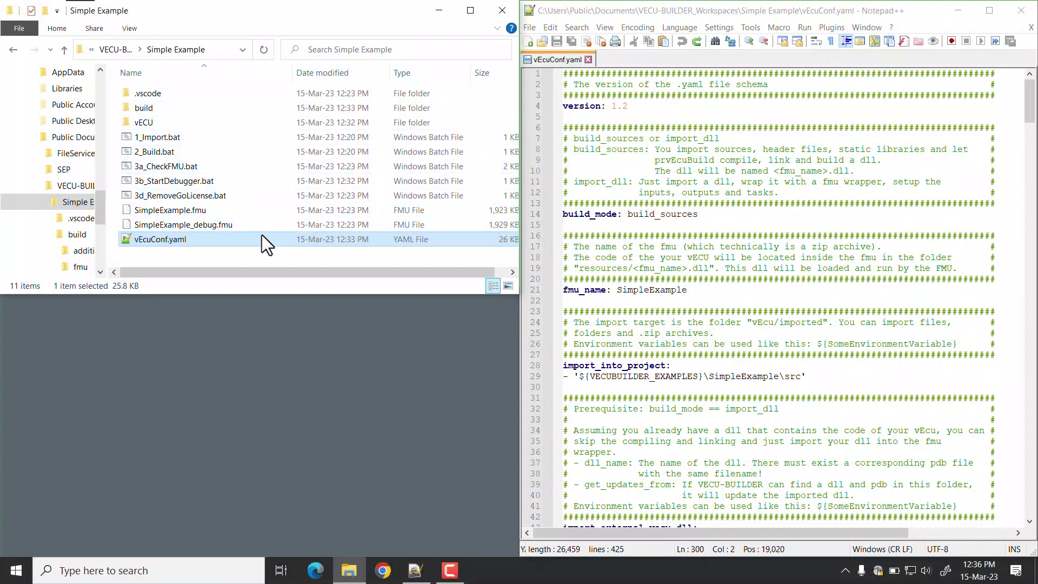
key("F2")
key("Escape")
Step: Scroll vEcuConf.yaml down to the commented additional_scripts section with its five example entries
left_click(791, 212)
scroll(792, 209, "down", 5)
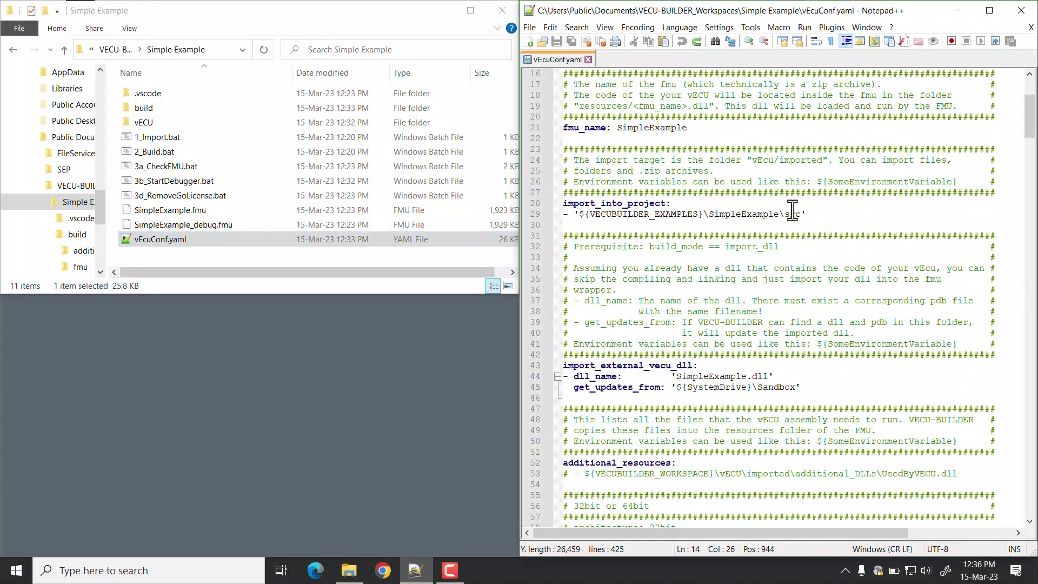
scroll(792, 210, "down", 20)
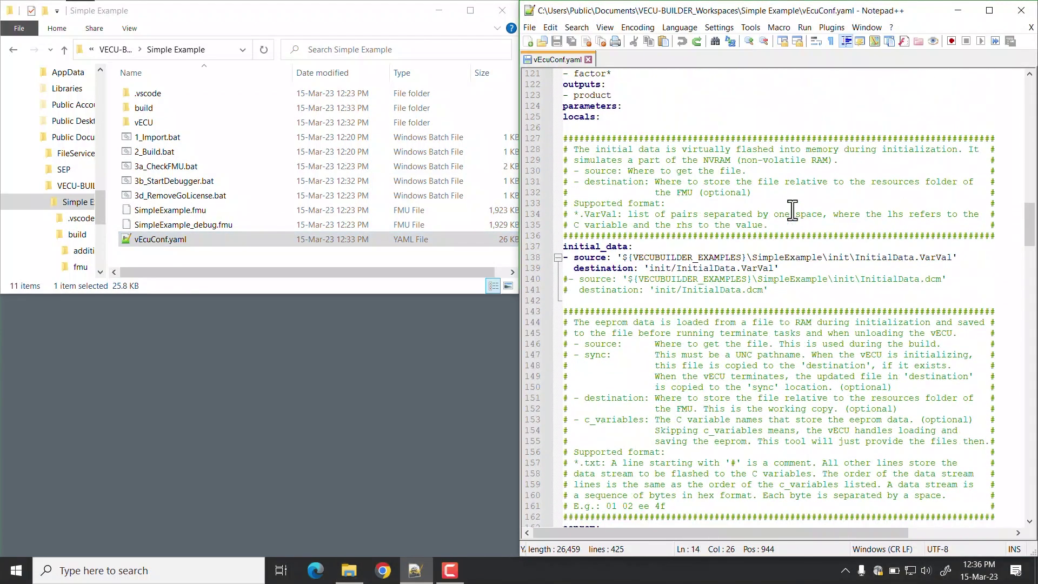
scroll(792, 209, "down", 20)
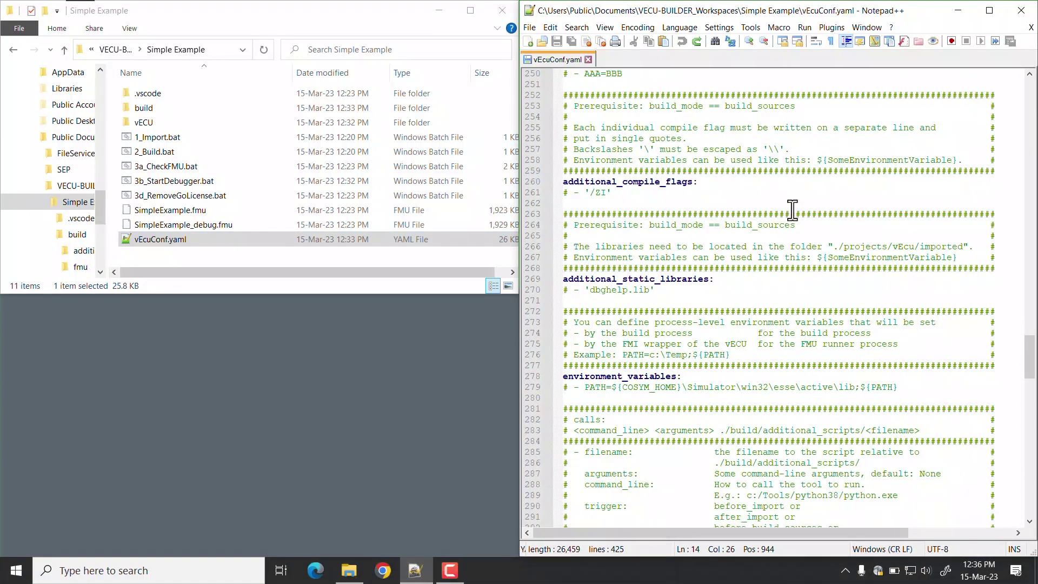
scroll(792, 209, "down", 10)
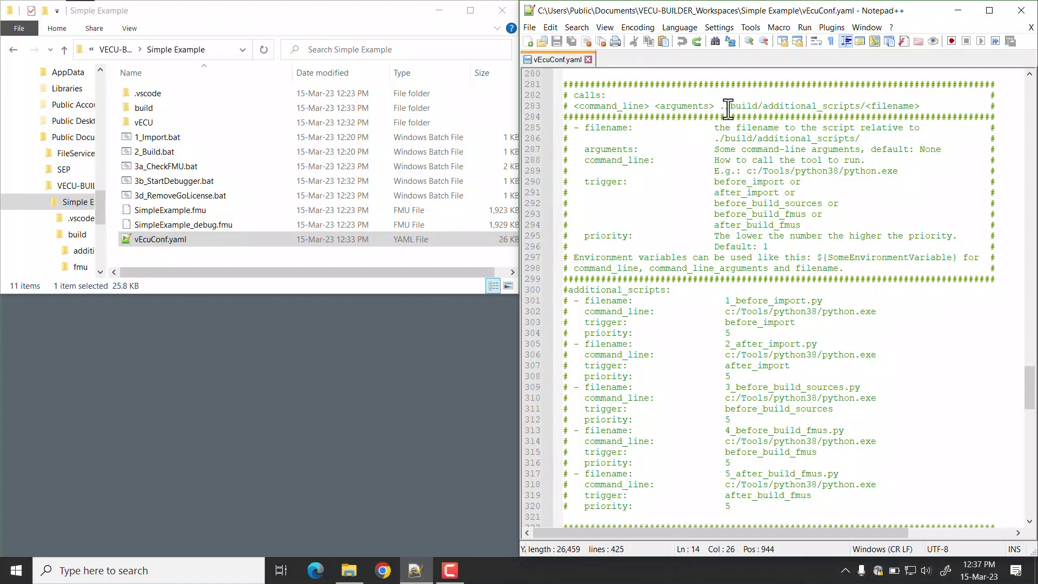
left_click_drag(725, 106, 919, 106)
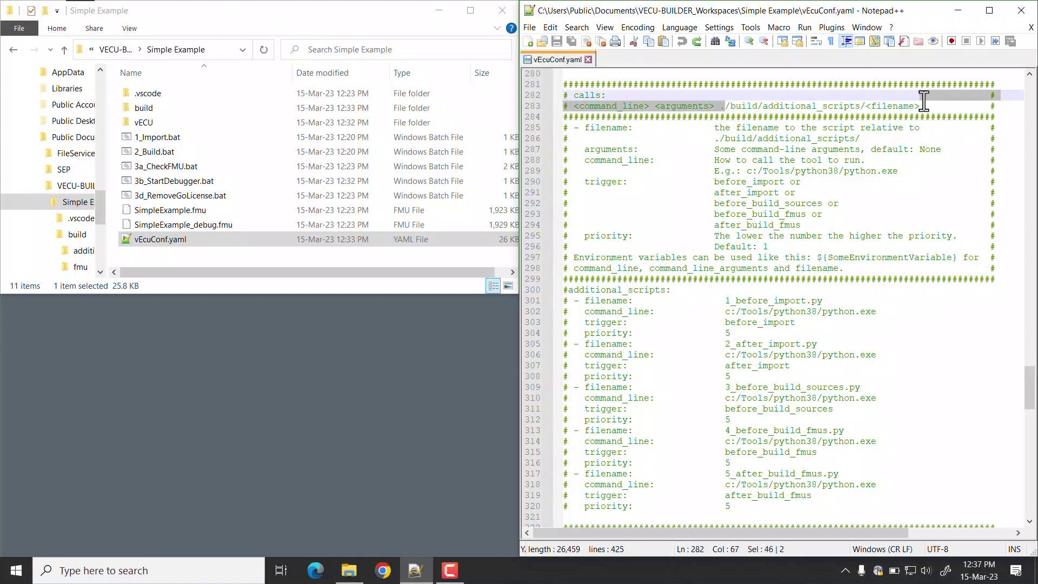
double_click(365, 110)
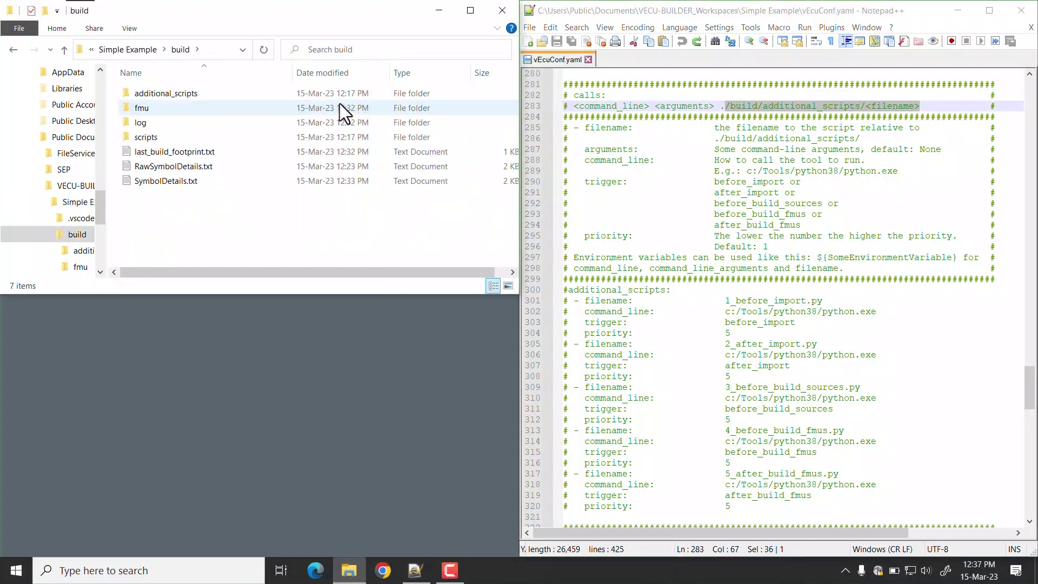
double_click(340, 96)
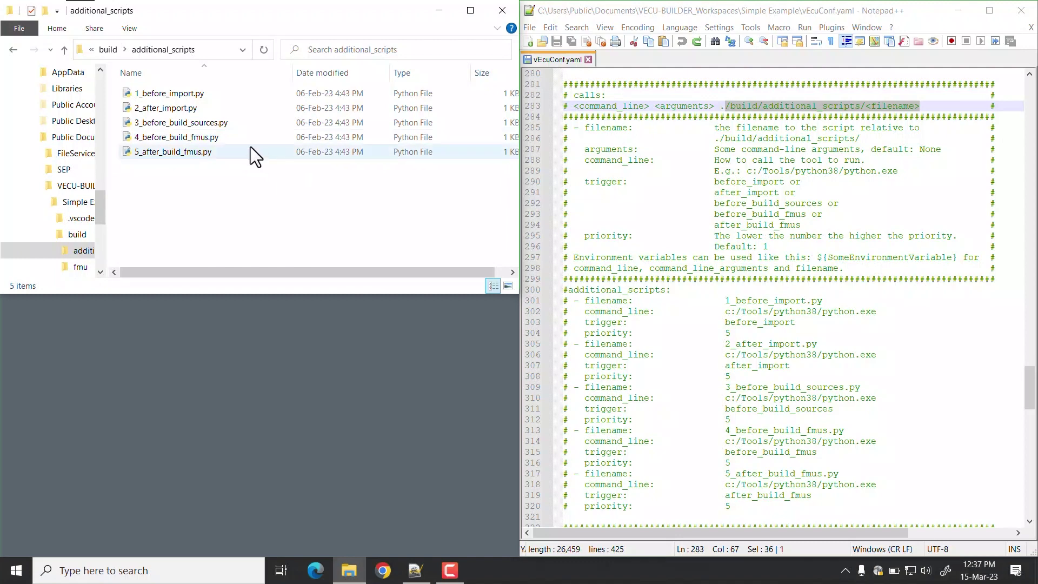
left_click(115, 50)
left_click(123, 51)
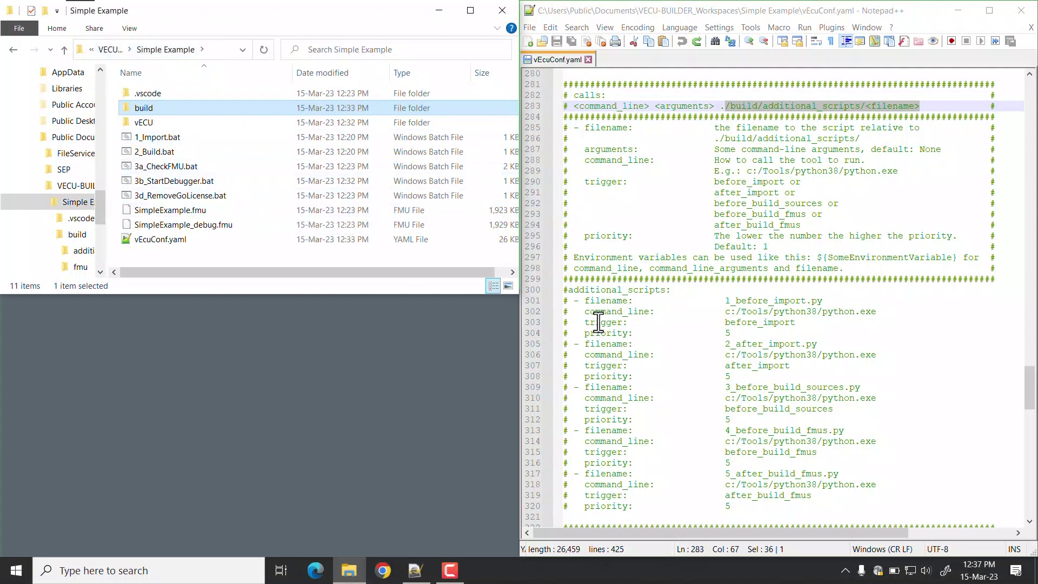
Step: Select the commented additional_scripts block through line 320 and uncomment it
left_click(565, 289)
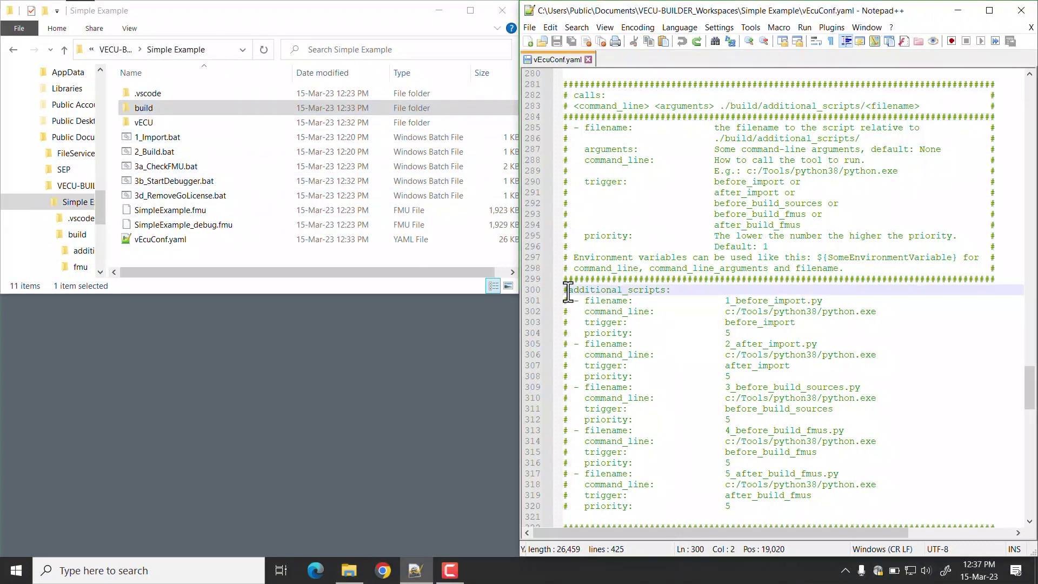
left_click(765, 506, "shift")
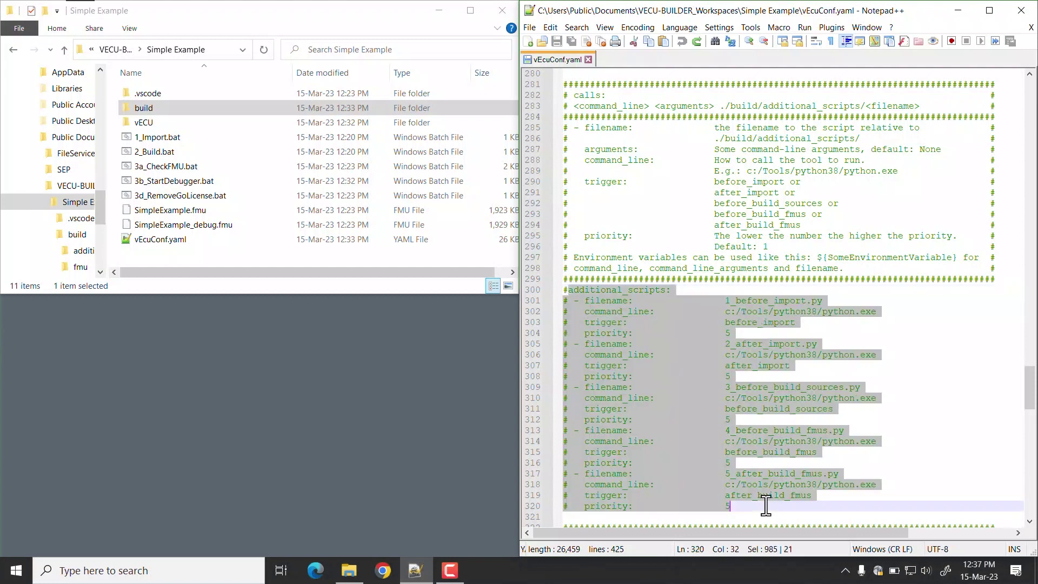
key("ctrl+q")
left_click(867, 403)
Step: Check the now-active additional_scripts heading and the 1_before_import.py entry
left_click(675, 290)
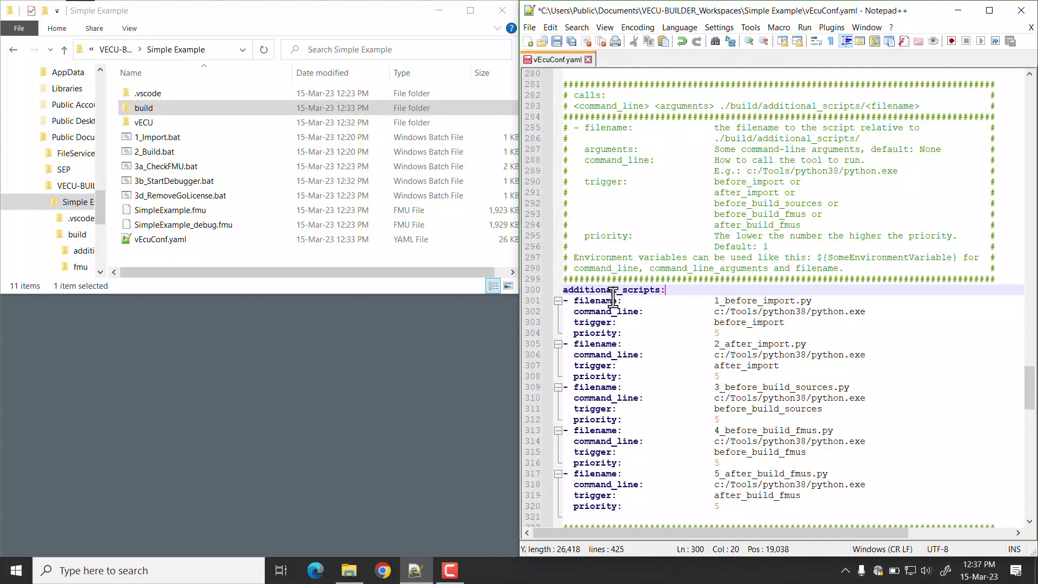
left_click(574, 301)
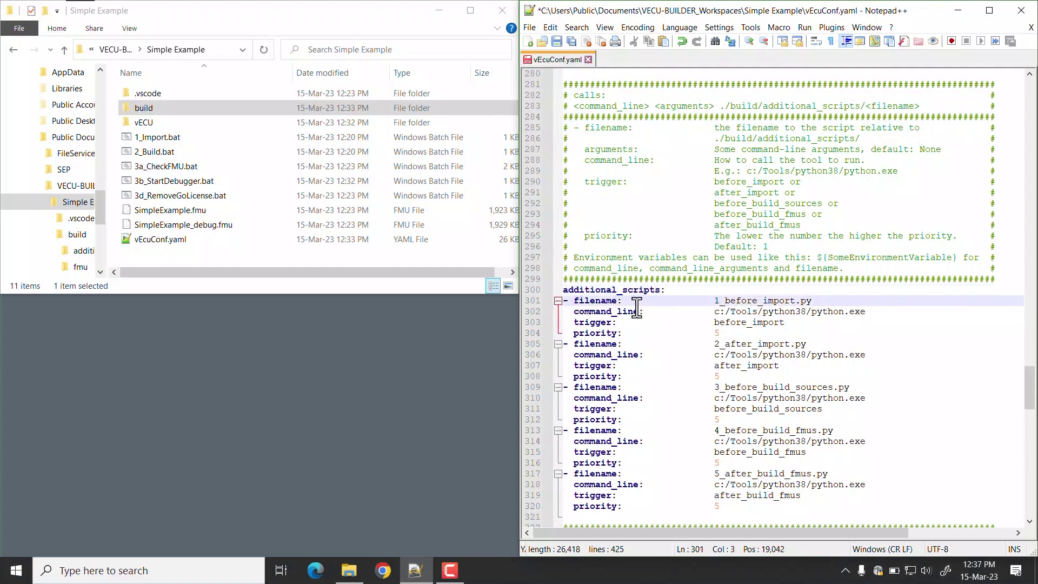
left_click(738, 301)
Step: Replace every c:/Tools/python38/python.exe path with C:\Program Files\Python311\python.exe
left_click(646, 313)
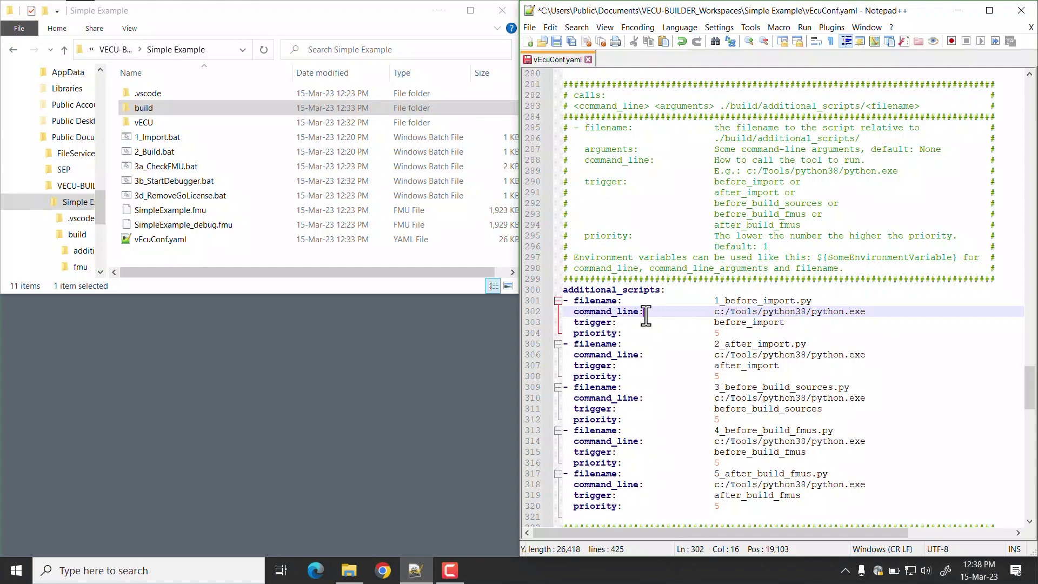
left_click(266, 364)
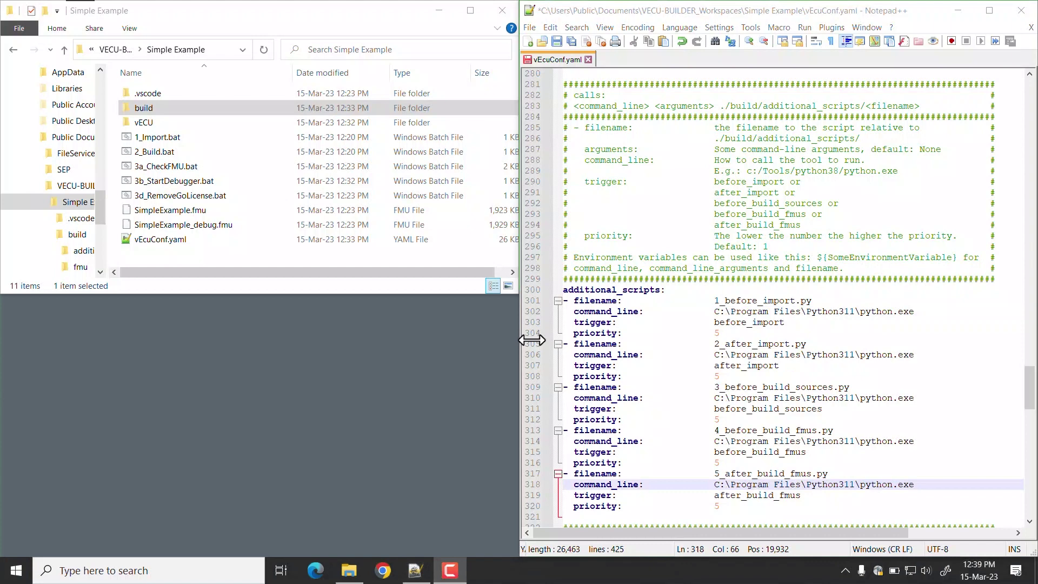
left_click(829, 314)
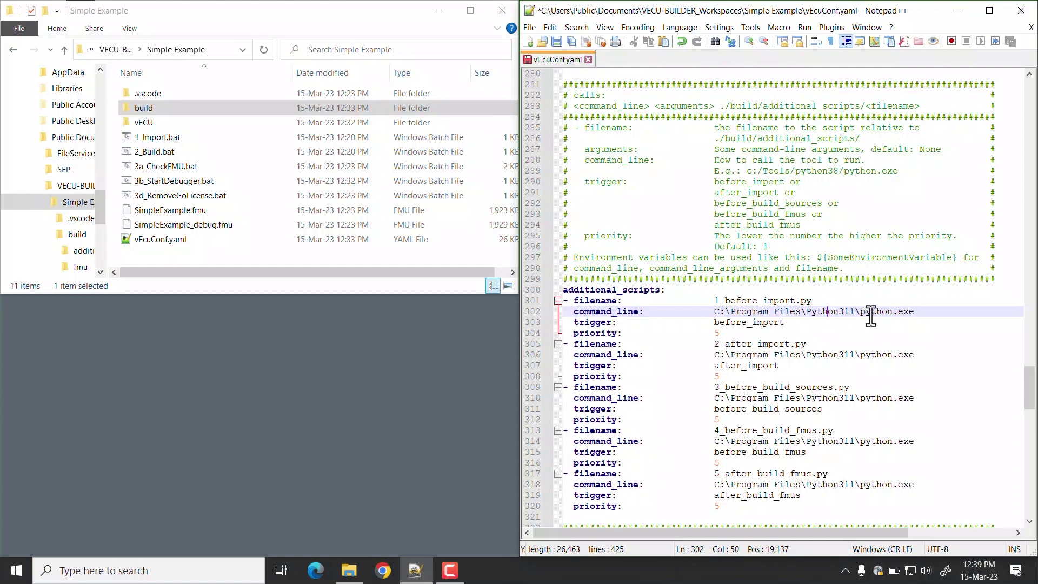
left_click(634, 324)
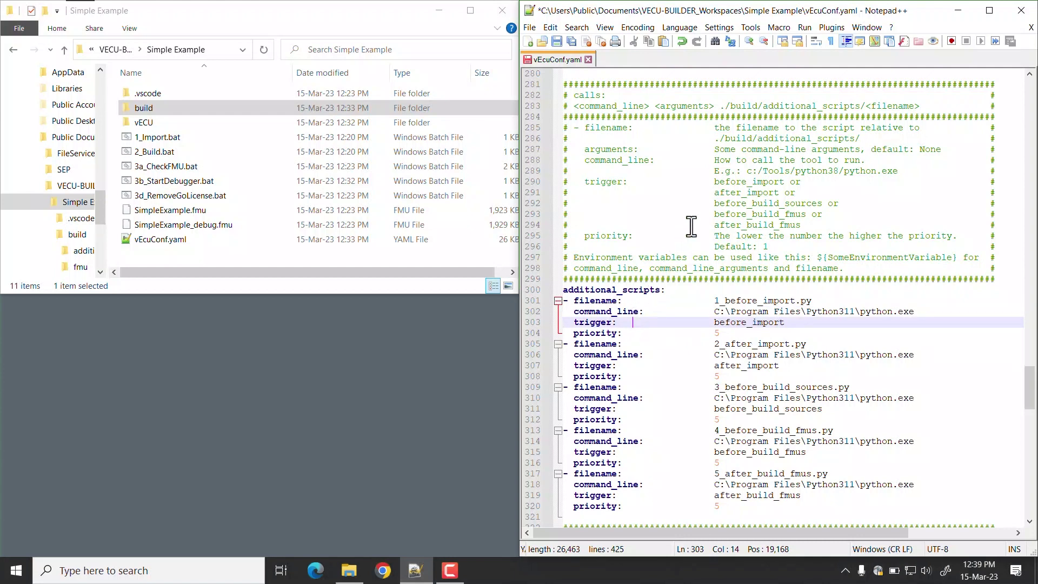
left_click(736, 182)
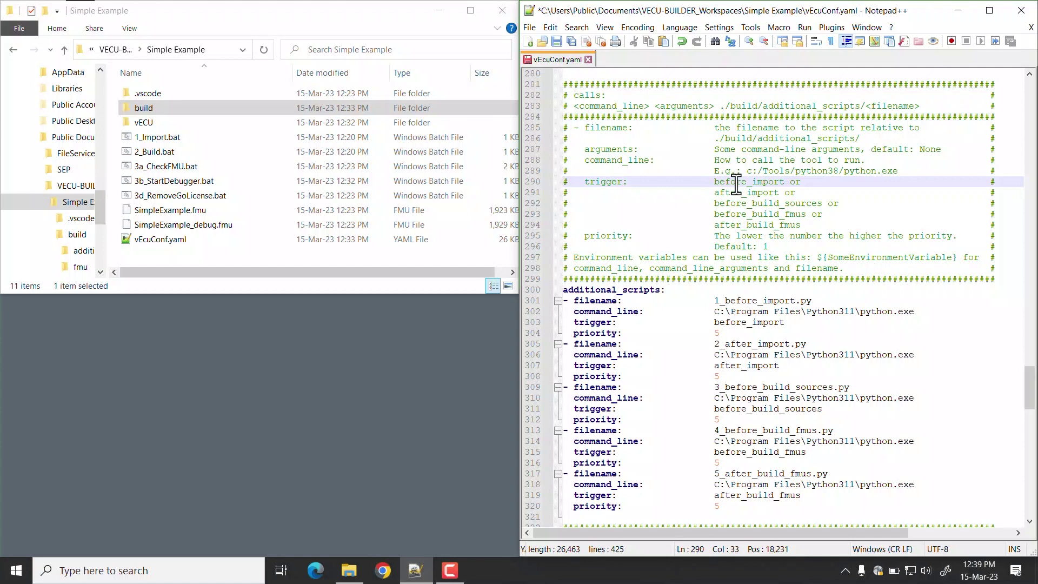
left_click(784, 226)
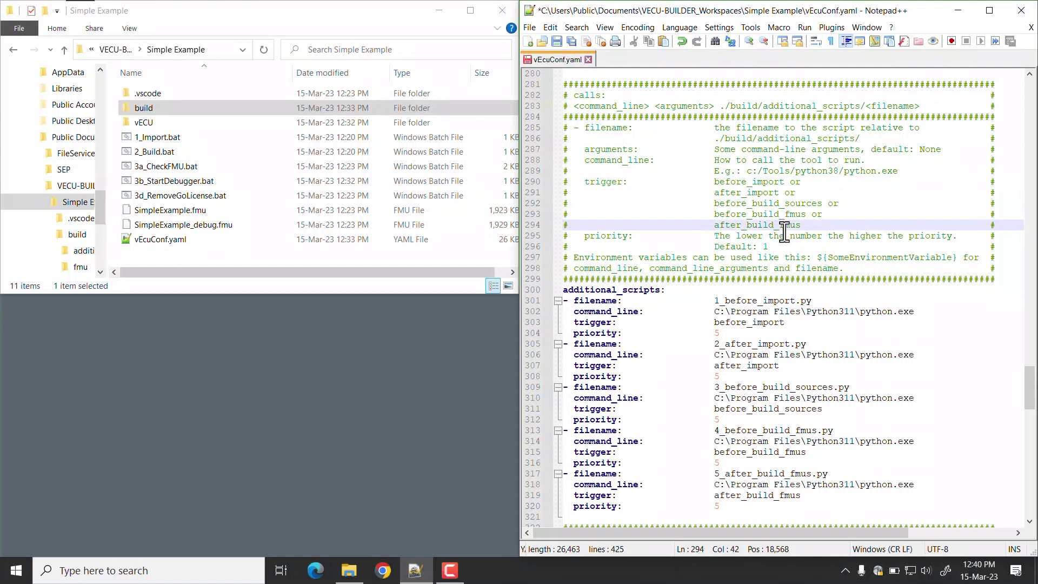
key("Down")
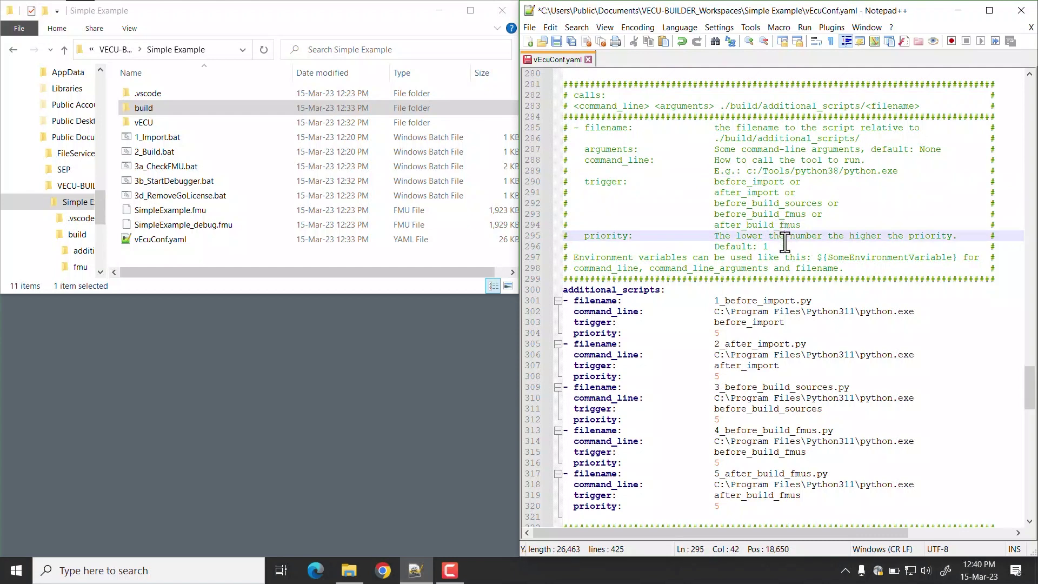
left_click(729, 333)
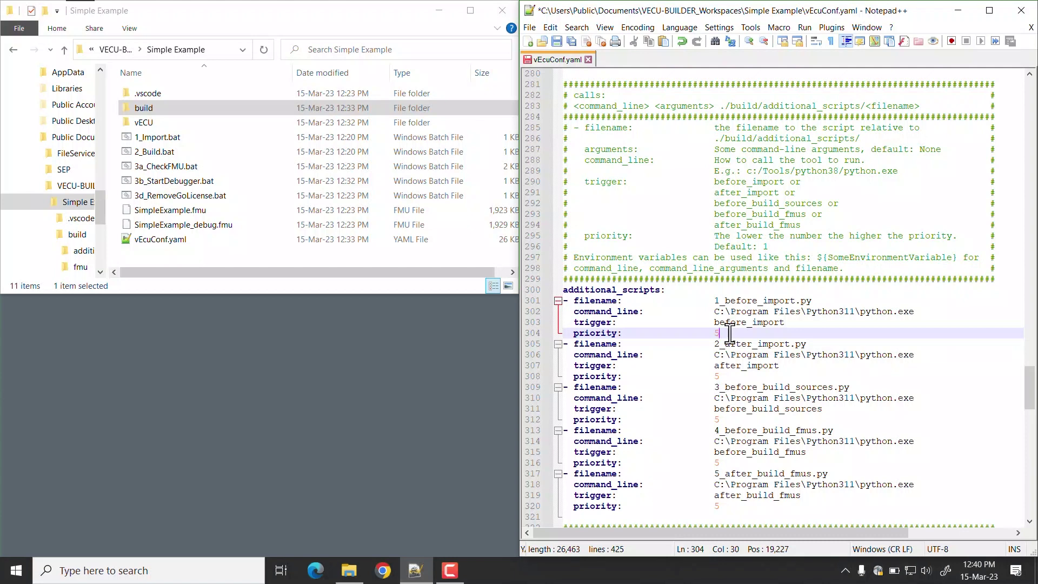
left_click(717, 264)
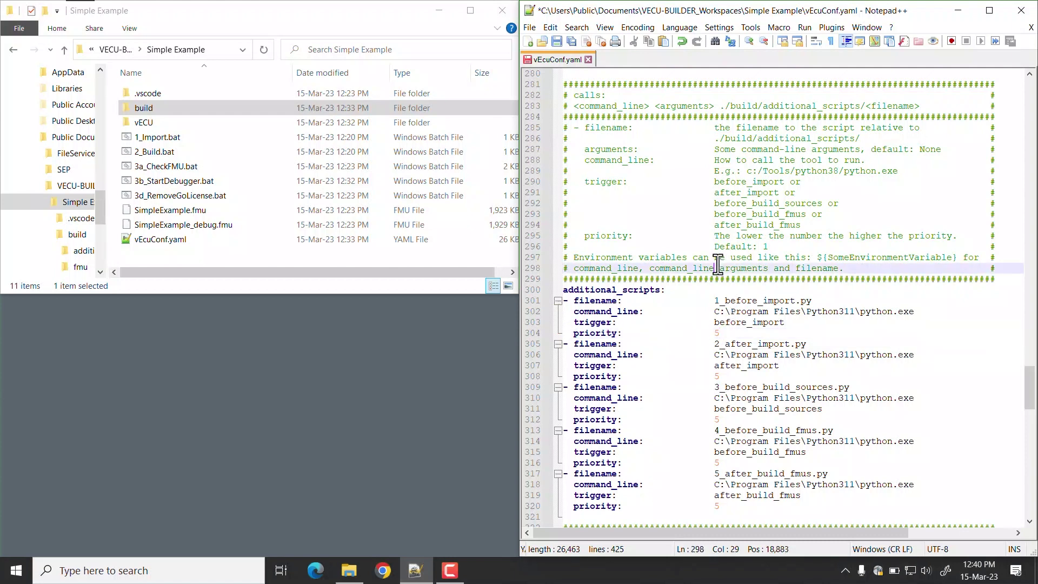
Step: Review the environment_variables PATH example, then save vEcuConf.yaml
scroll(717, 265, "up", 2)
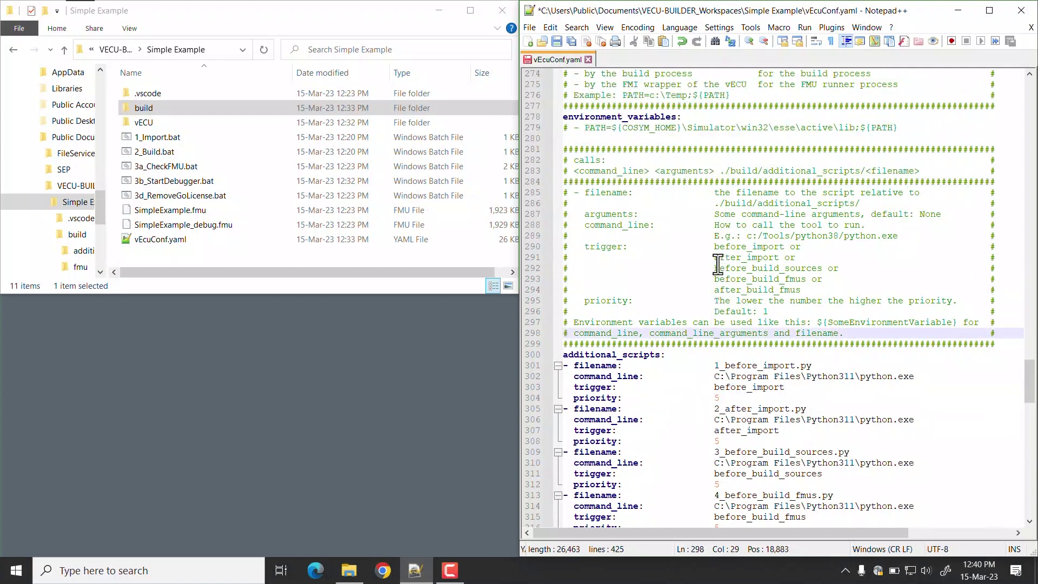
left_click(673, 118)
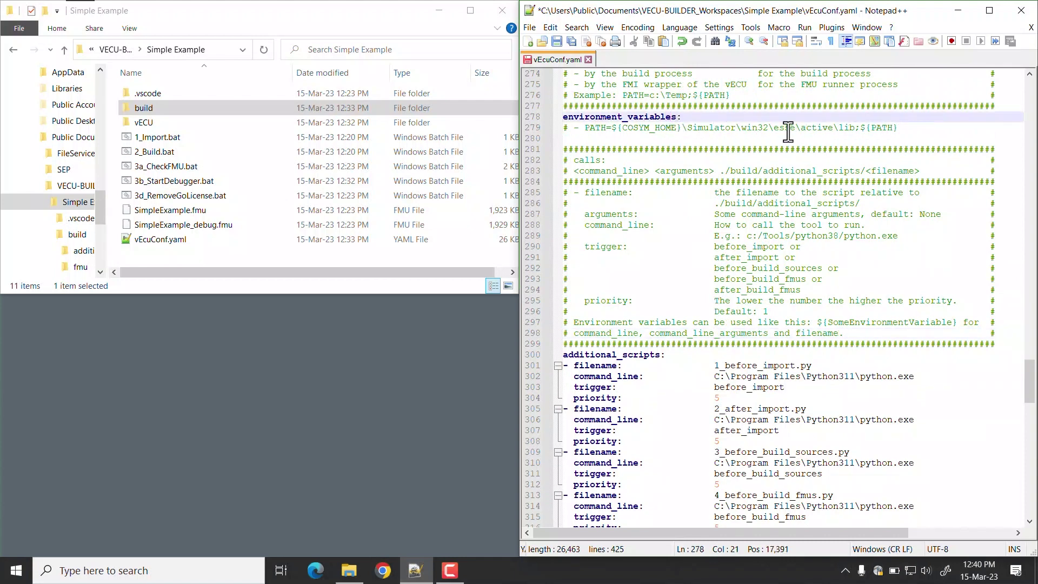
left_click(770, 130)
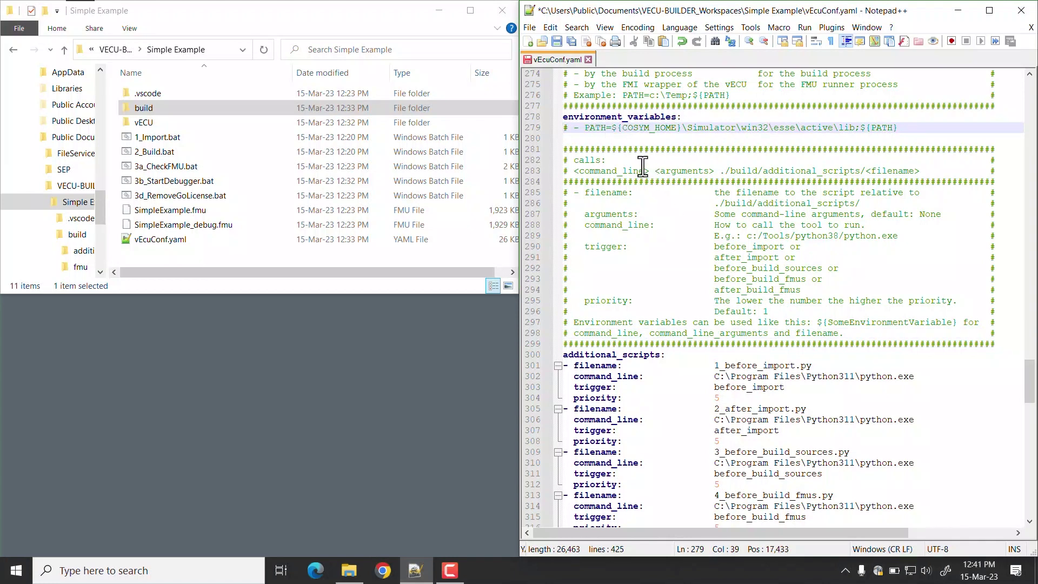
key("ctrl+s")
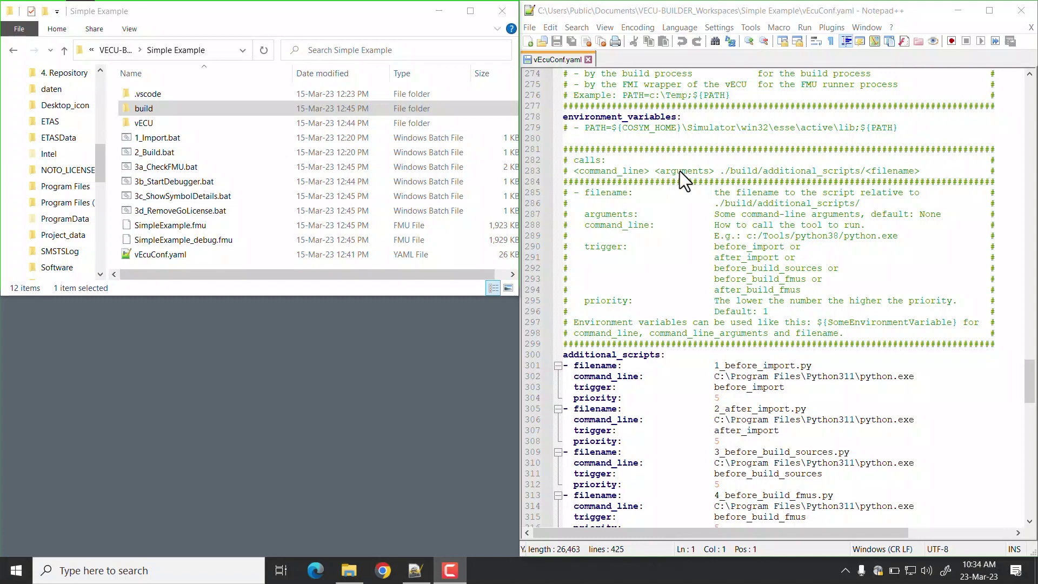
Step: Run 1_Import.bat, confirming deletion of old imports and continuing the vECU source build
left_click(407, 135)
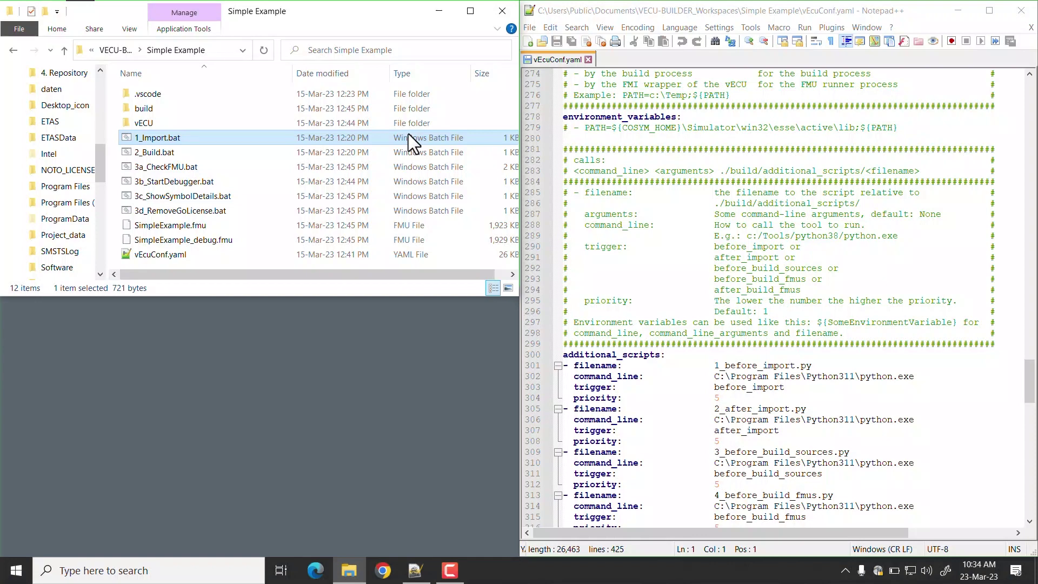
double_click(408, 137)
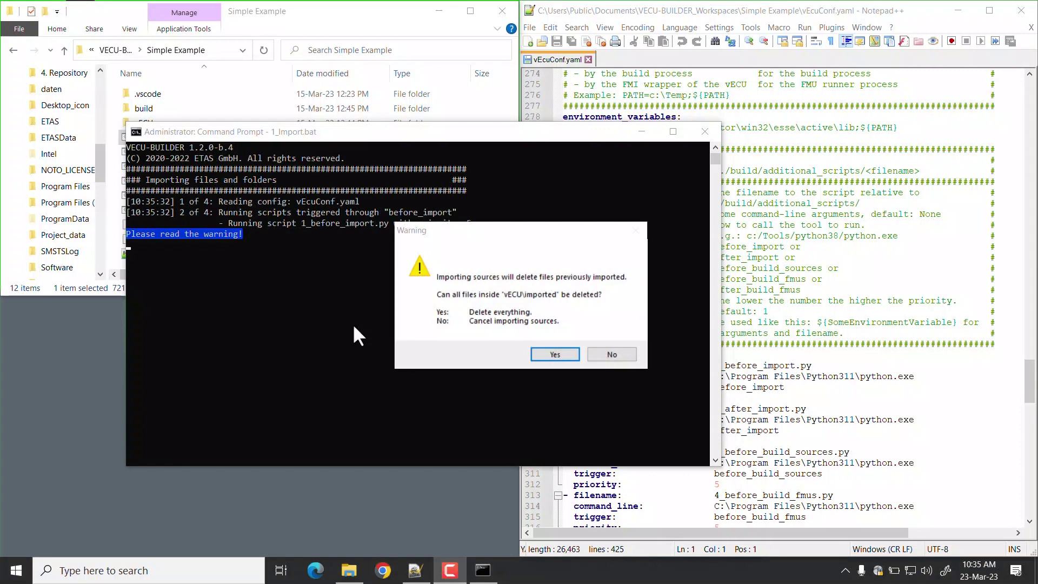
left_click(554, 354)
left_click(504, 354)
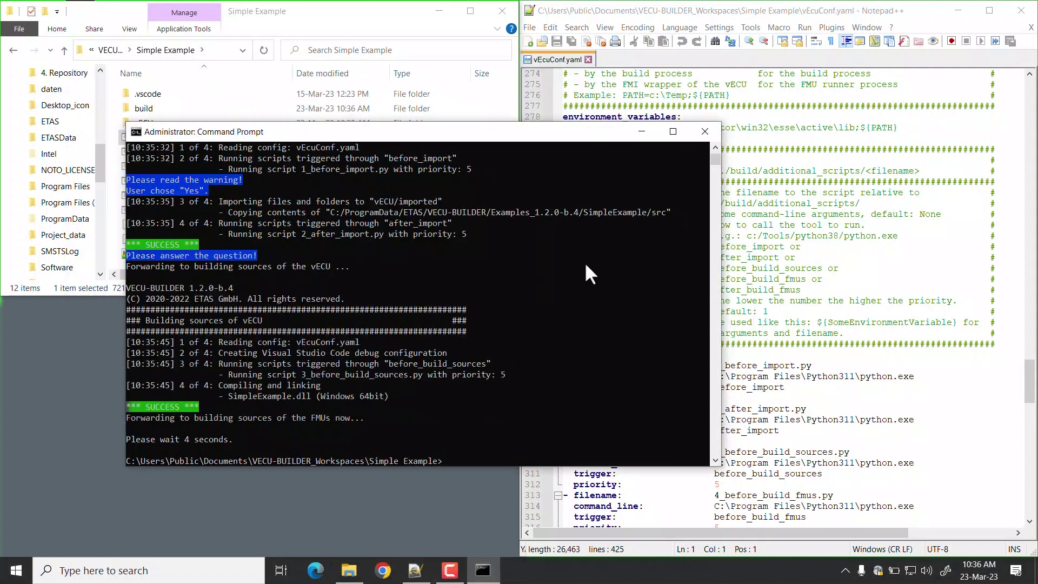
Step: Close the finished console and open before_import.log from the build\log folder
left_click(704, 131)
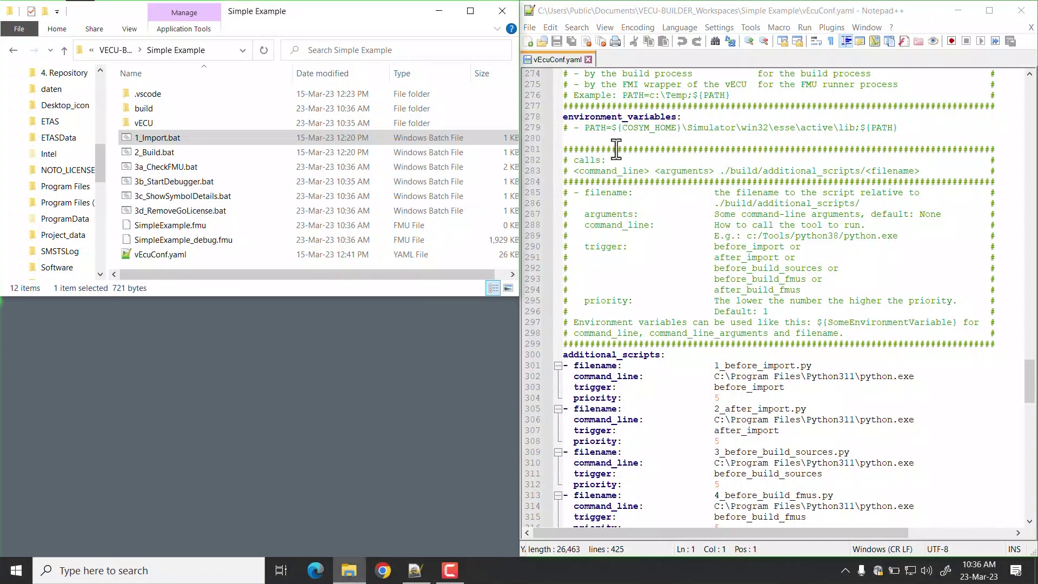
double_click(400, 112)
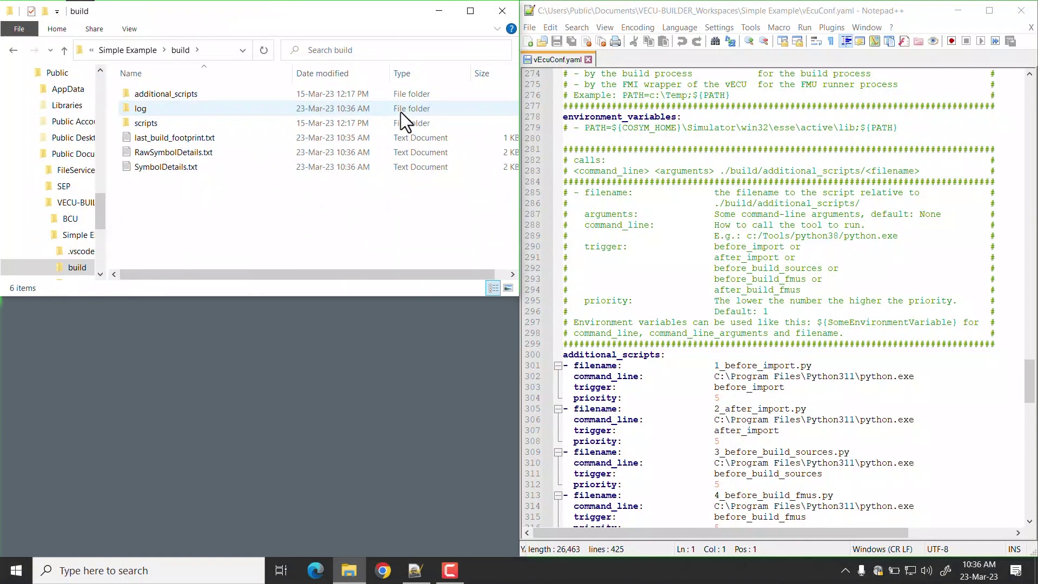
double_click(401, 112)
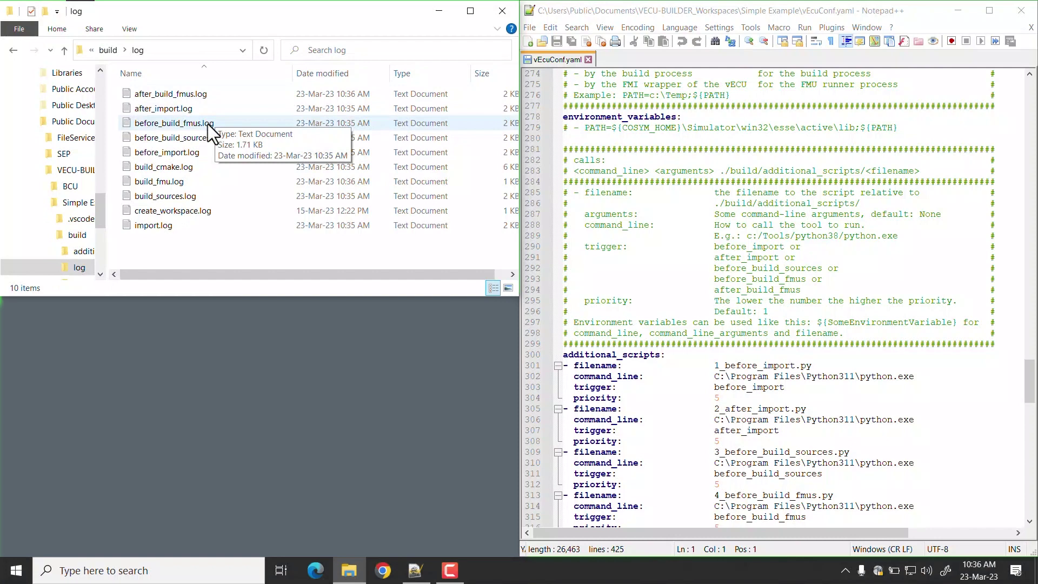
left_click(191, 149)
double_click(191, 147)
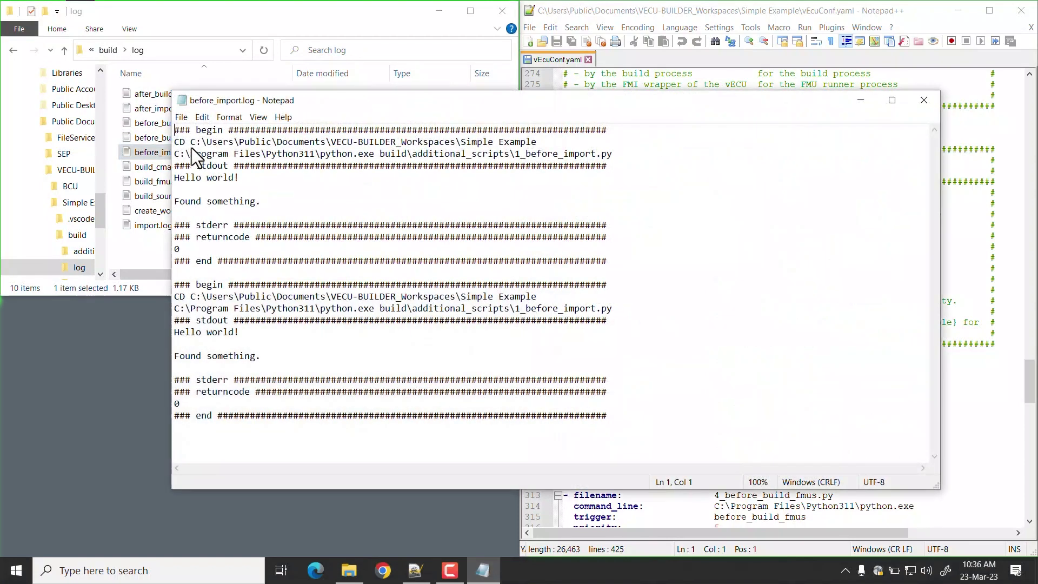